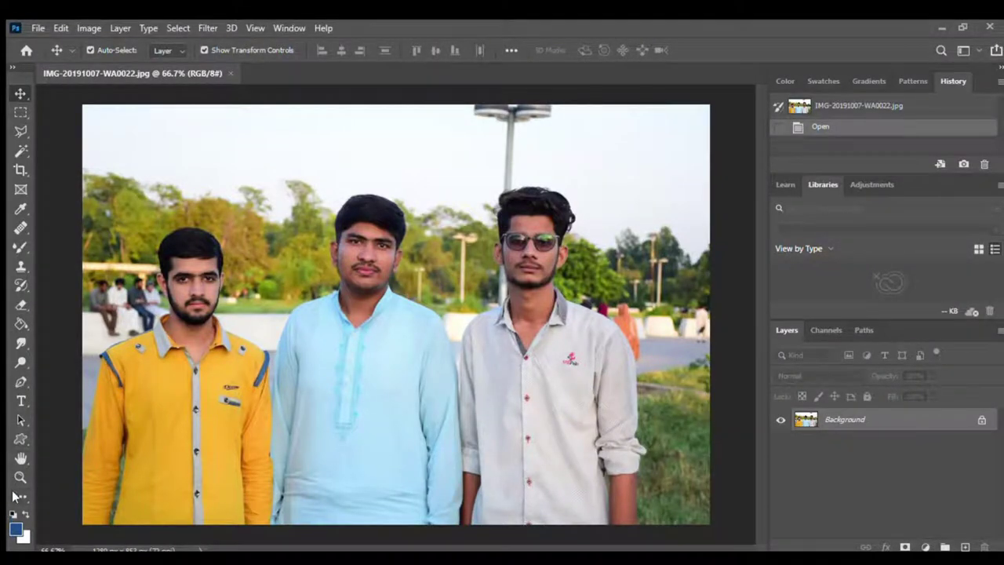
# - Zoom in on the yellow-shirted man's face
pyautogui.press('z')
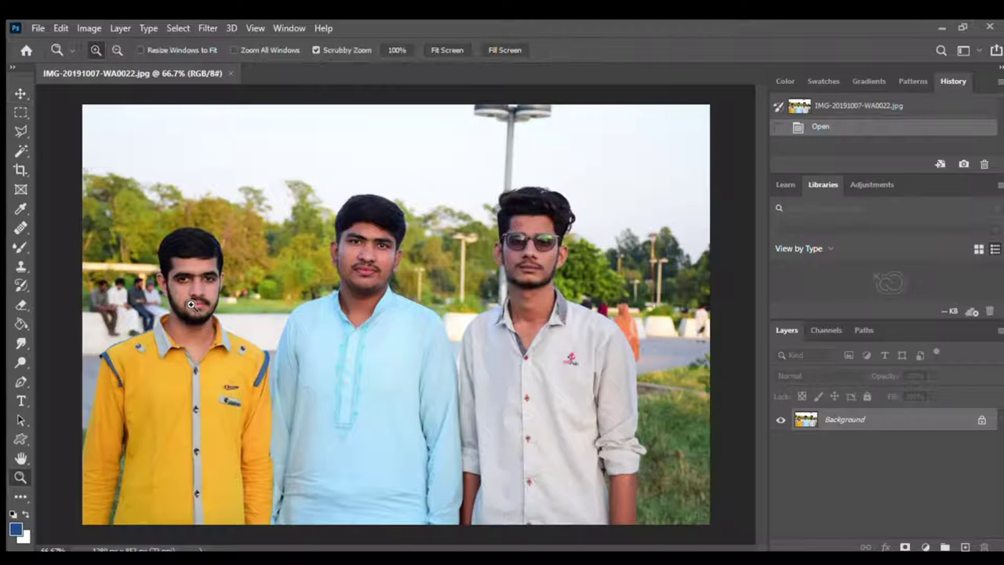
pyautogui.click(195, 306)
pyautogui.click(195, 306)
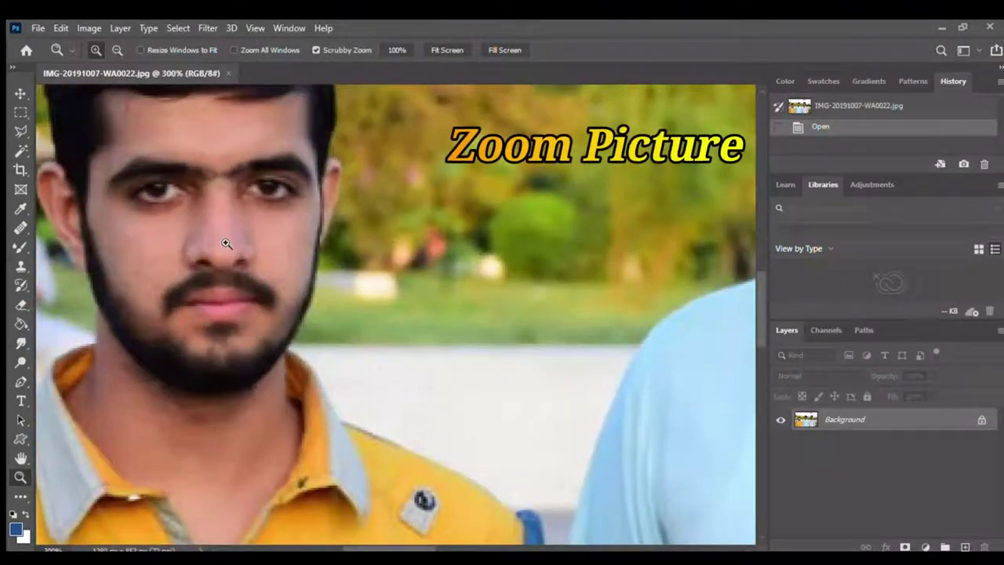
pyautogui.keyDown('alt'); pyautogui.click(197, 329); pyautogui.keyUp('alt')
pyautogui.click(196, 204)
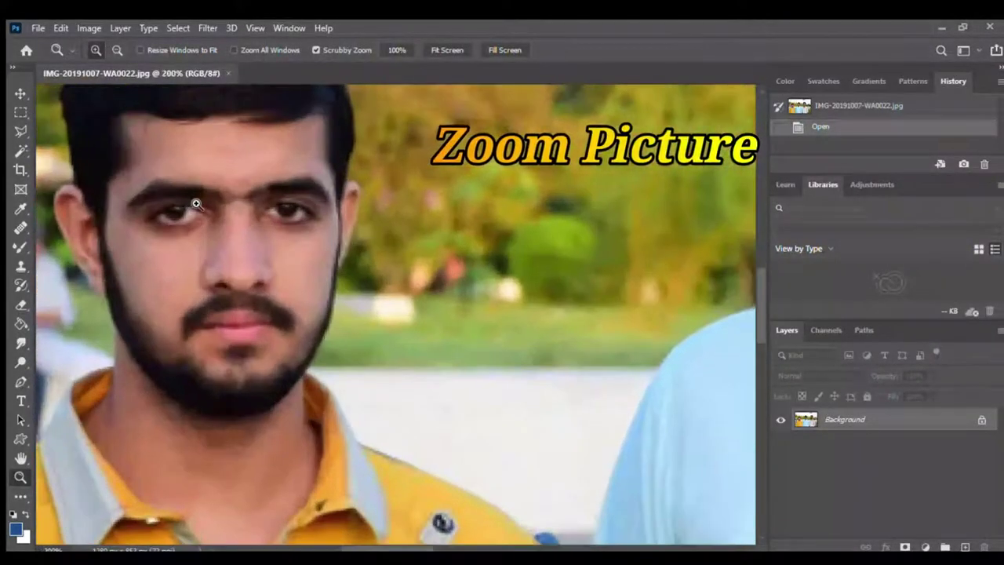
pyautogui.click(196, 204)
pyautogui.click(196, 204)
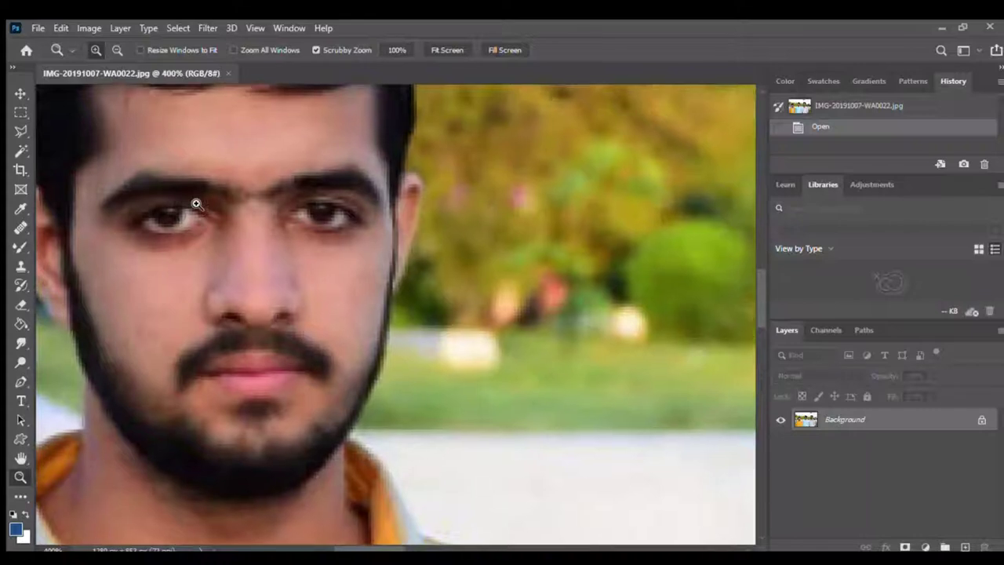
# - Pan and zoom to about 700% on the top of his hair edge
pyautogui.click(20, 418)
pyautogui.click(21, 382)
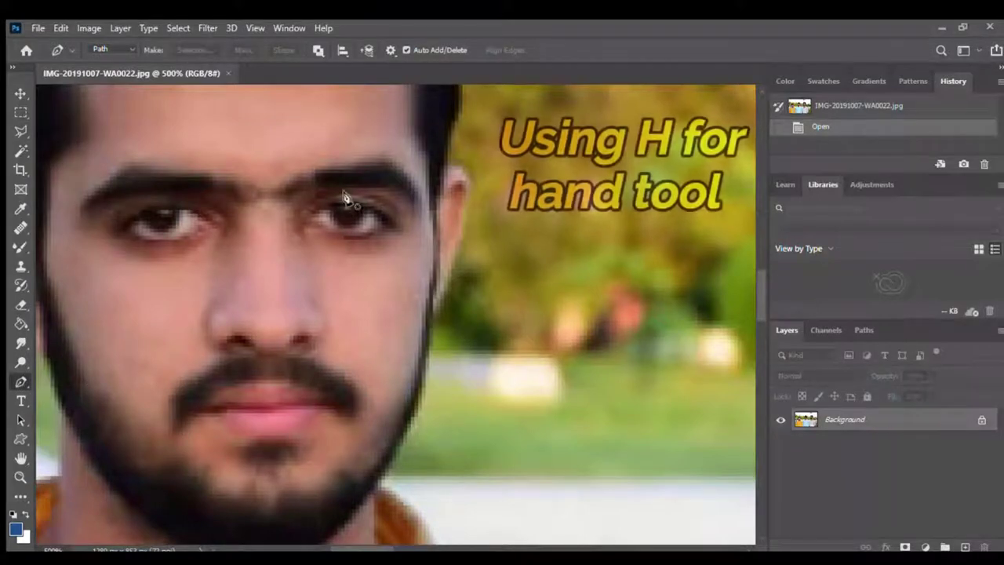
pyautogui.press('h')
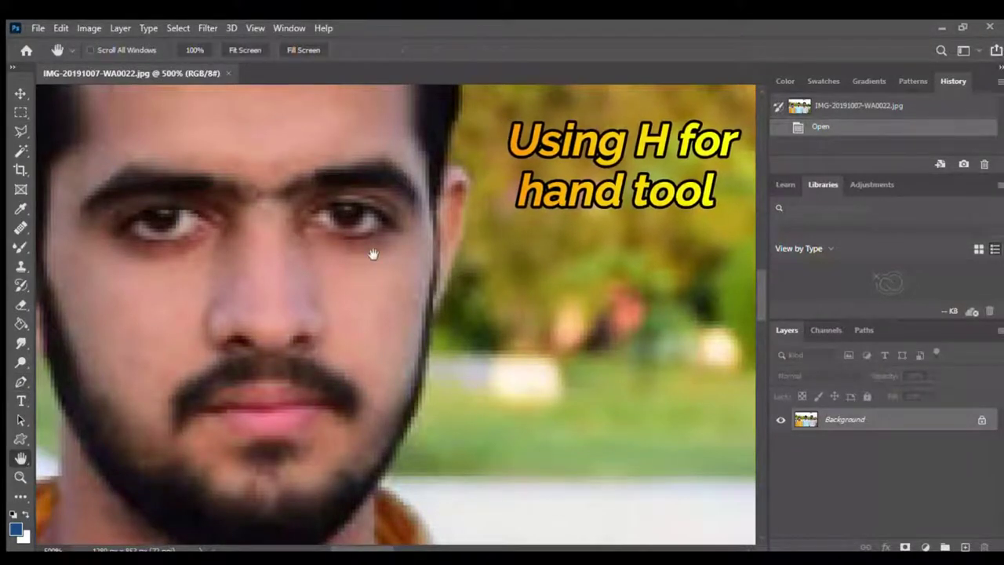
pyautogui.moveTo(375, 253); pyautogui.dragTo(349, 436)
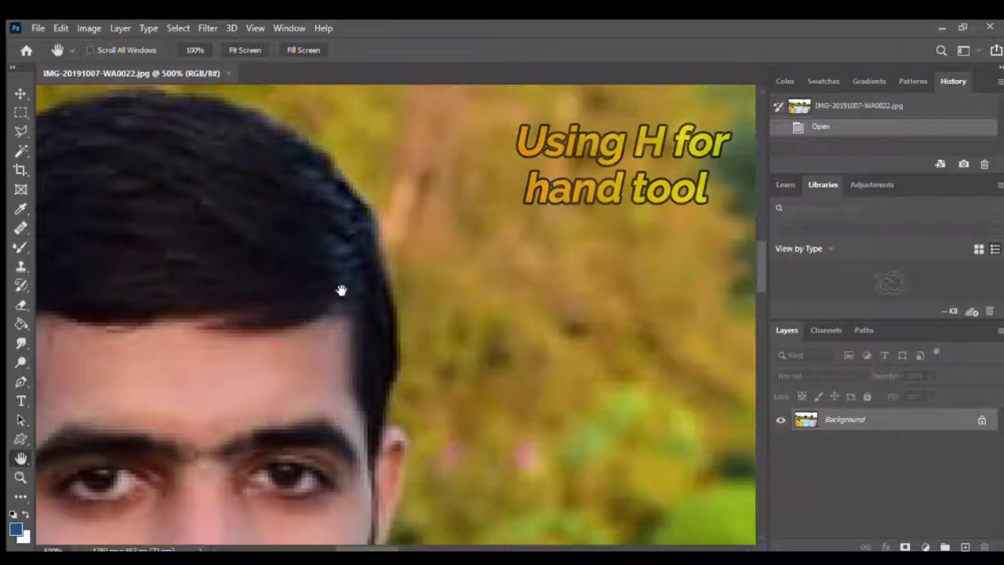
pyautogui.moveTo(334, 254); pyautogui.dragTo(301, 339)
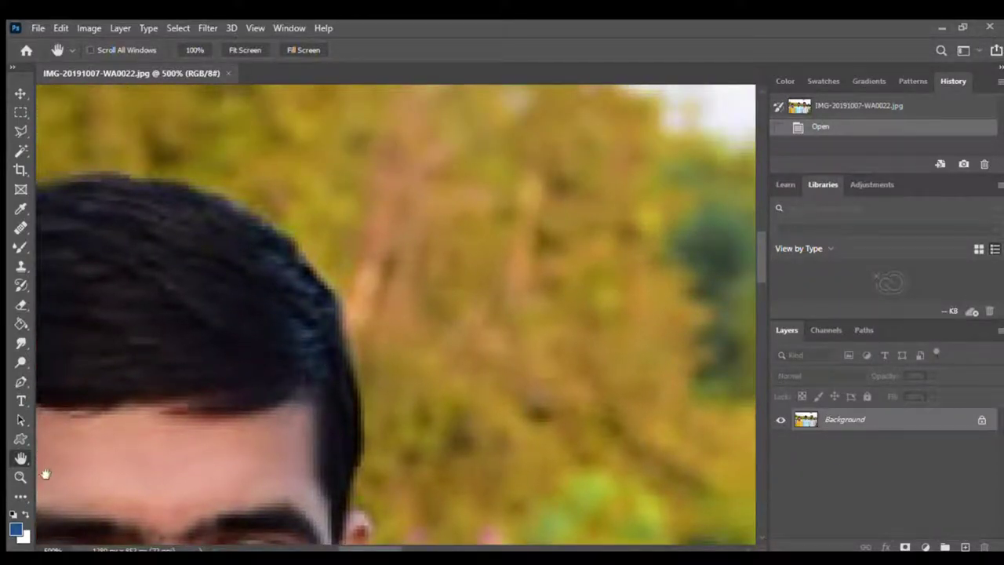
pyautogui.click(21, 478)
pyautogui.click(310, 274)
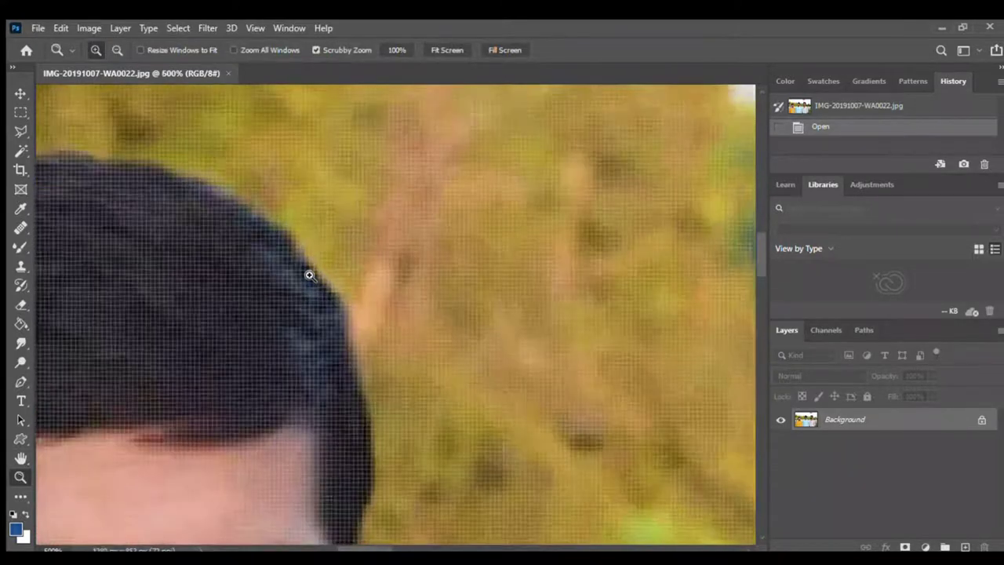
pyautogui.click(310, 276)
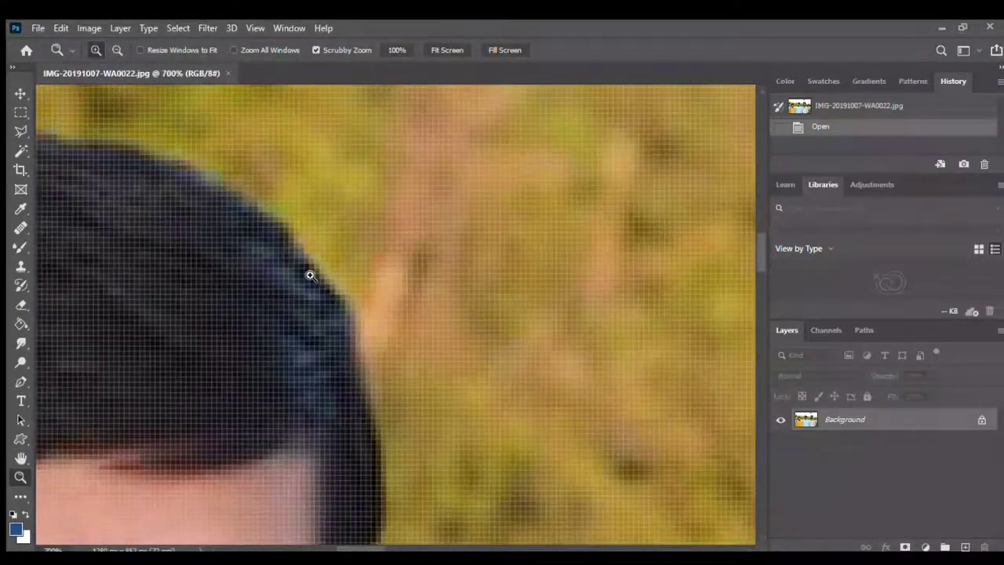
pyautogui.press('h')
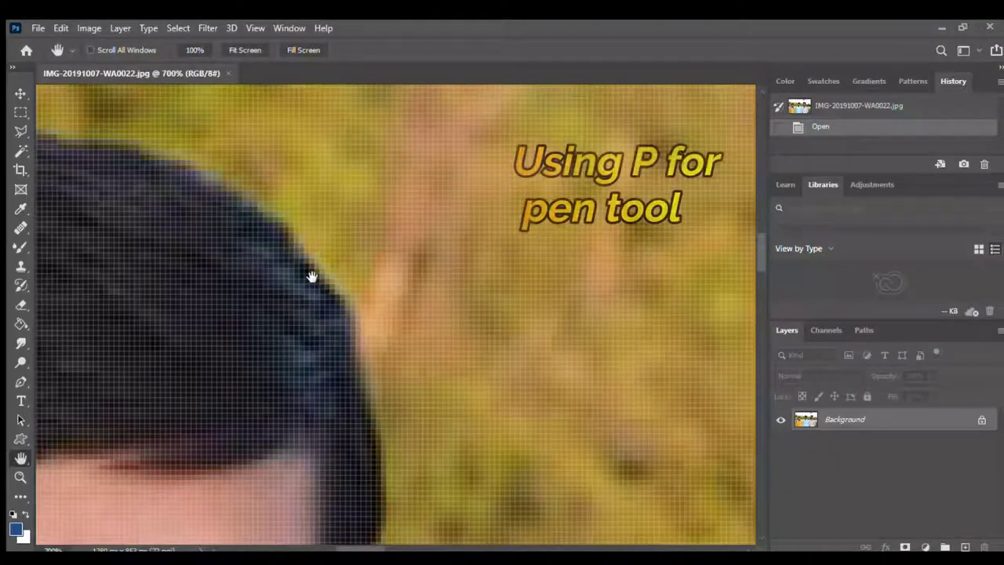
# - Start the Pen path with anchors along the top and side of the hair
pyautogui.press('p')
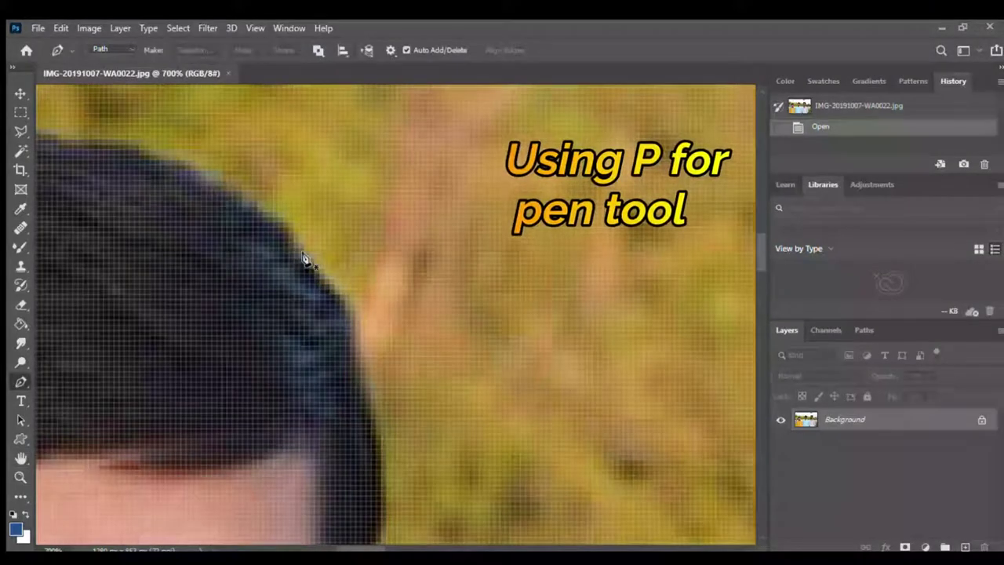
pyautogui.click(309, 258)
pyautogui.click(347, 312)
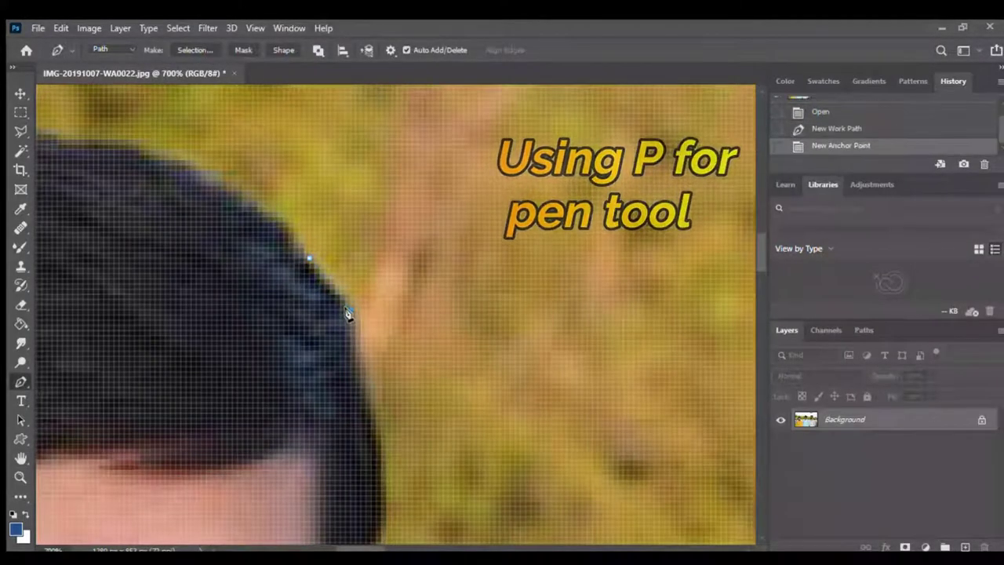
pyautogui.click(353, 373)
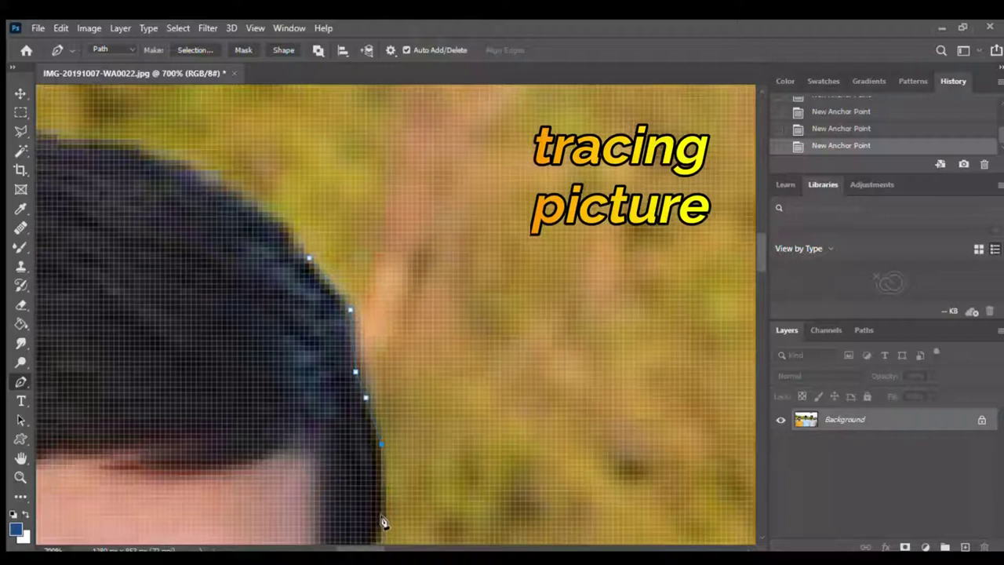
pyautogui.moveTo(377, 524); pyautogui.dragTo(322, 311)
pyautogui.click(326, 316)
pyautogui.click(320, 336)
pyautogui.click(310, 367)
pyautogui.click(309, 388)
pyautogui.click(338, 408)
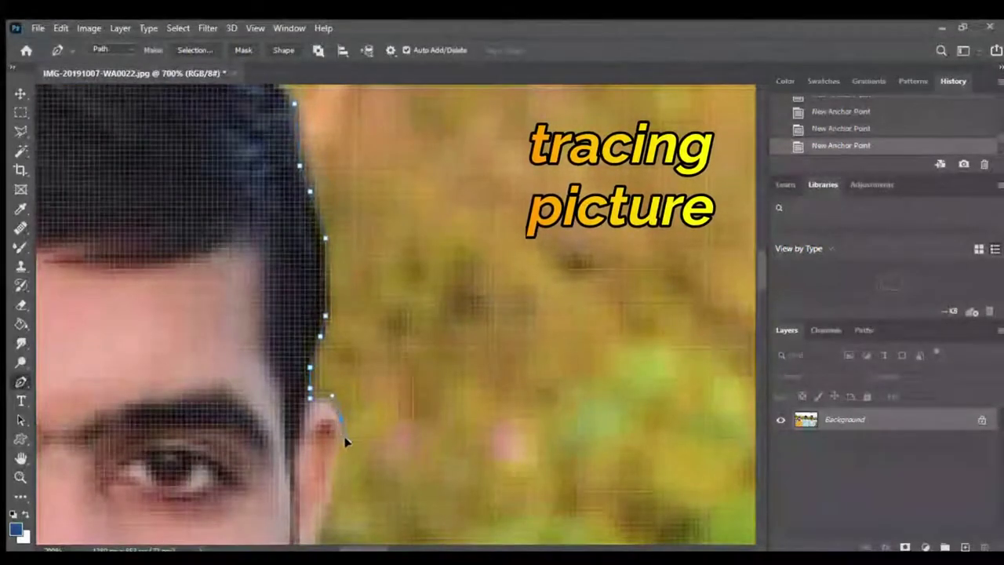
# - Continue the anchors down the ear and along the jaw edge
pyautogui.moveTo(341, 442); pyautogui.dragTo(458, 214)
pyautogui.click(461, 222)
pyautogui.click(444, 269)
pyautogui.click(431, 308)
pyautogui.click(426, 334)
pyautogui.click(414, 350)
pyautogui.click(401, 392)
pyautogui.click(397, 433)
pyautogui.click(395, 474)
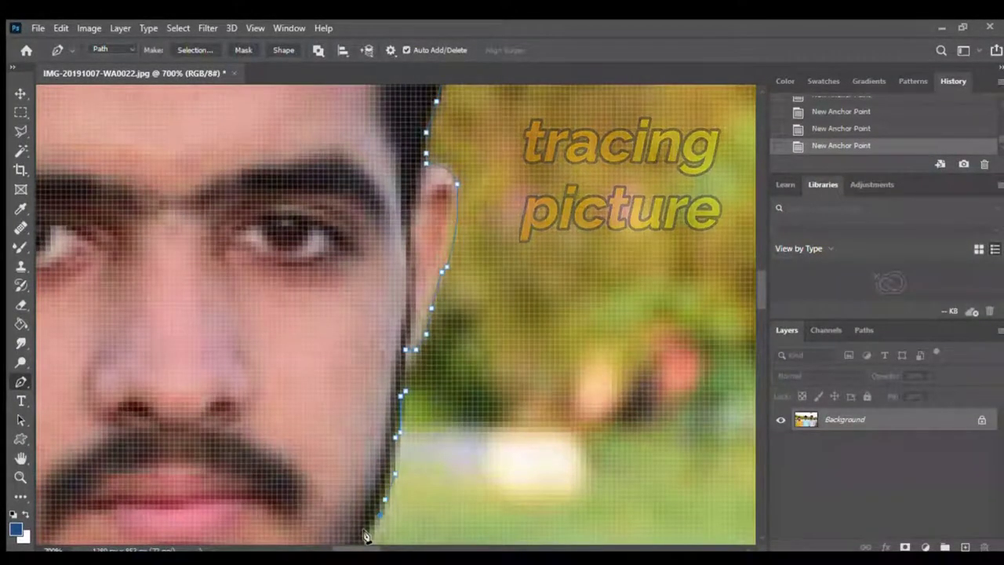
# - Zoom out slightly and add another anchor at the jaw edge
pyautogui.press('z')
pyautogui.moveTo(332, 419); pyautogui.dragTo(410, 418)
pyautogui.scroll(-5, 410, 418)
pyautogui.press('p')
pyautogui.click(406, 368)
# - Trace anchors from the jaw over the shoulder and collar to the sleeve's blue stripe
pyautogui.click(455, 425)
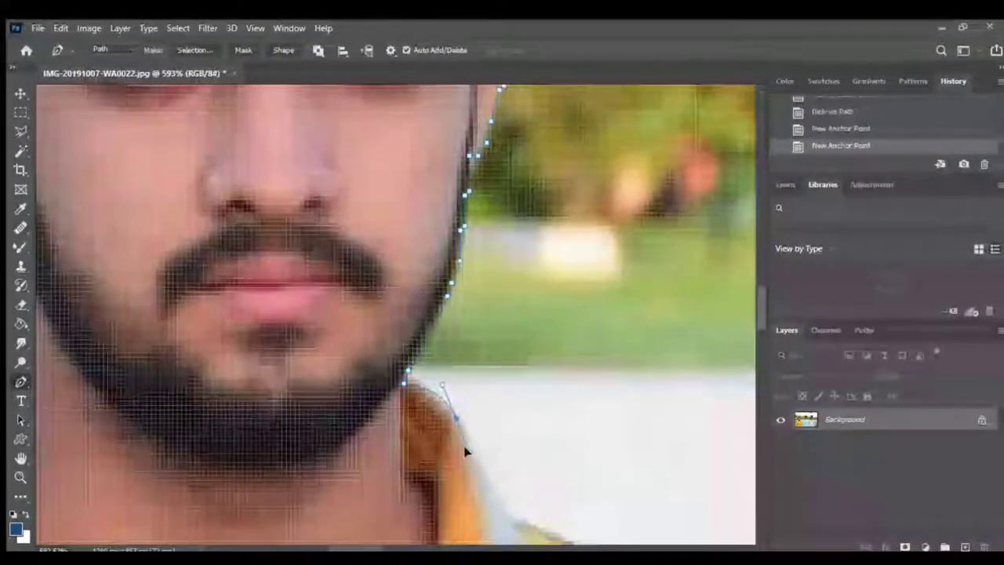
pyautogui.click(506, 522)
pyautogui.moveTo(502, 520); pyautogui.dragTo(318, 284)
pyautogui.moveTo(510, 393); pyautogui.dragTo(565, 453)
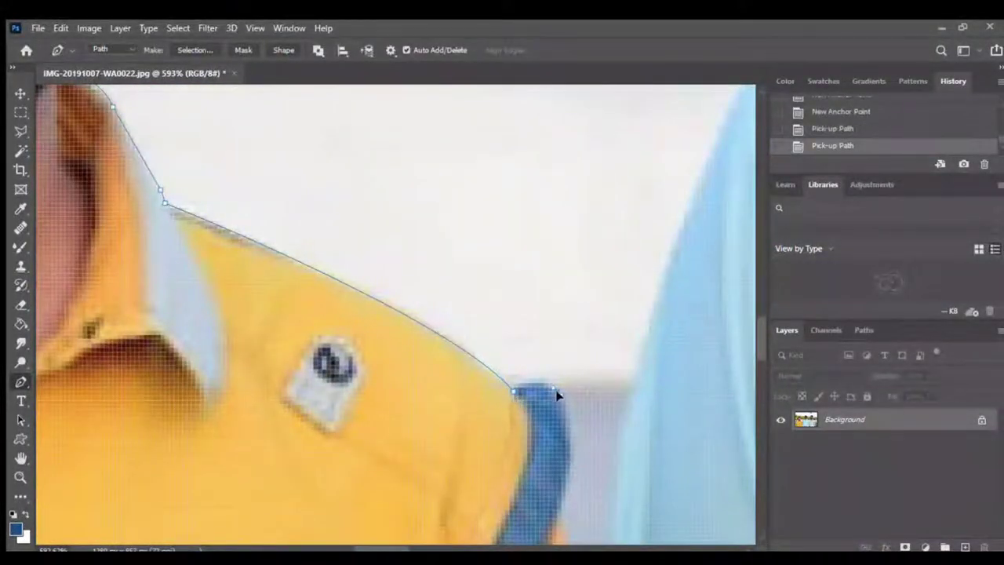
pyautogui.moveTo(562, 507); pyautogui.dragTo(556, 517)
pyautogui.scroll(-3, 557, 516)
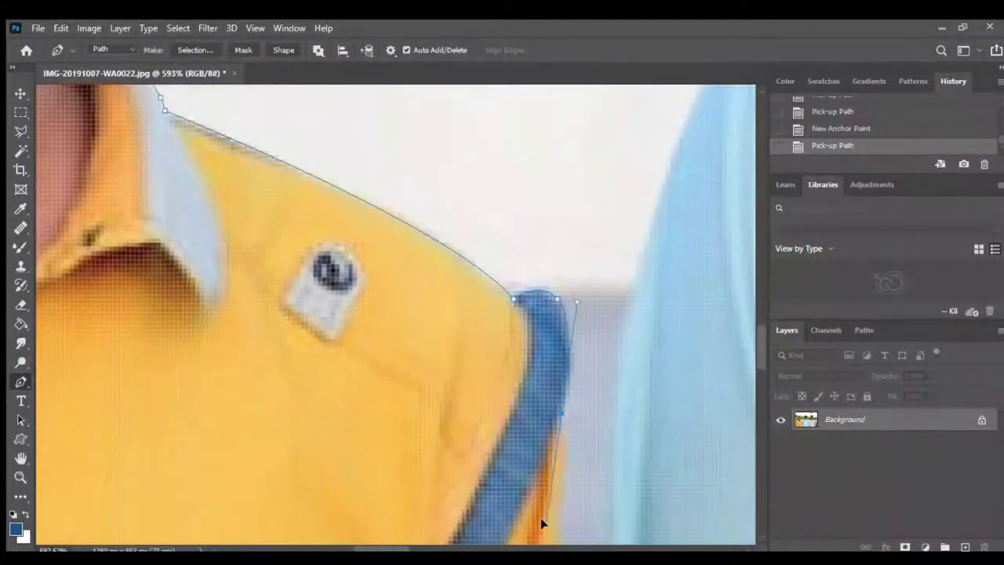
pyautogui.click(567, 359)
# - Continue the path down the arm edge beside the neighbouring blue shirt
pyautogui.moveTo(552, 447); pyautogui.dragTo(514, 172)
pyautogui.moveTo(541, 395); pyautogui.dragTo(554, 430)
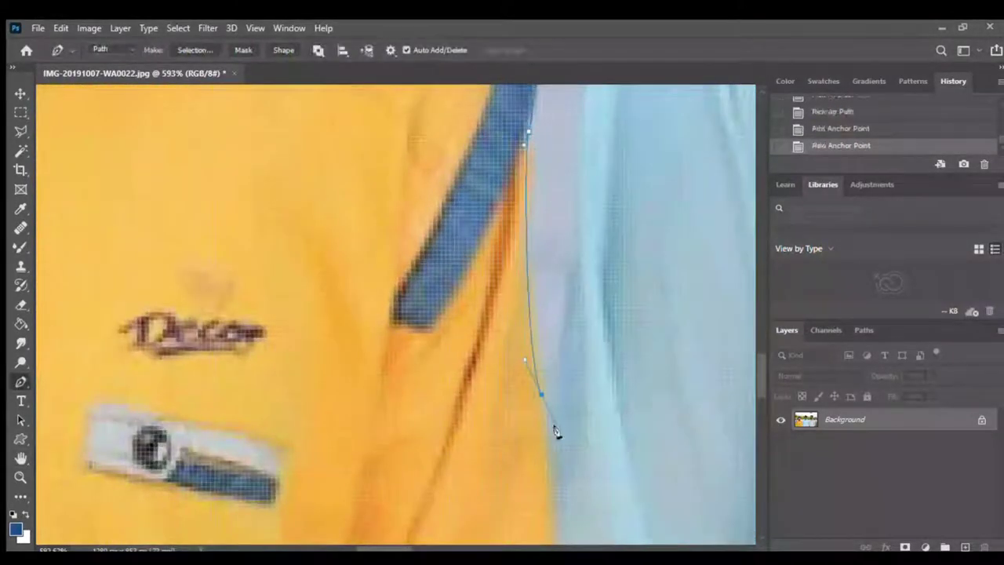
pyautogui.moveTo(509, 303); pyautogui.dragTo(470, 148)
pyautogui.moveTo(502, 353)
pyautogui.mouseDown()
pyautogui.moveTo(511, 152)
pyautogui.moveTo(437, 511)
pyautogui.mouseUp()
pyautogui.click(412, 94)
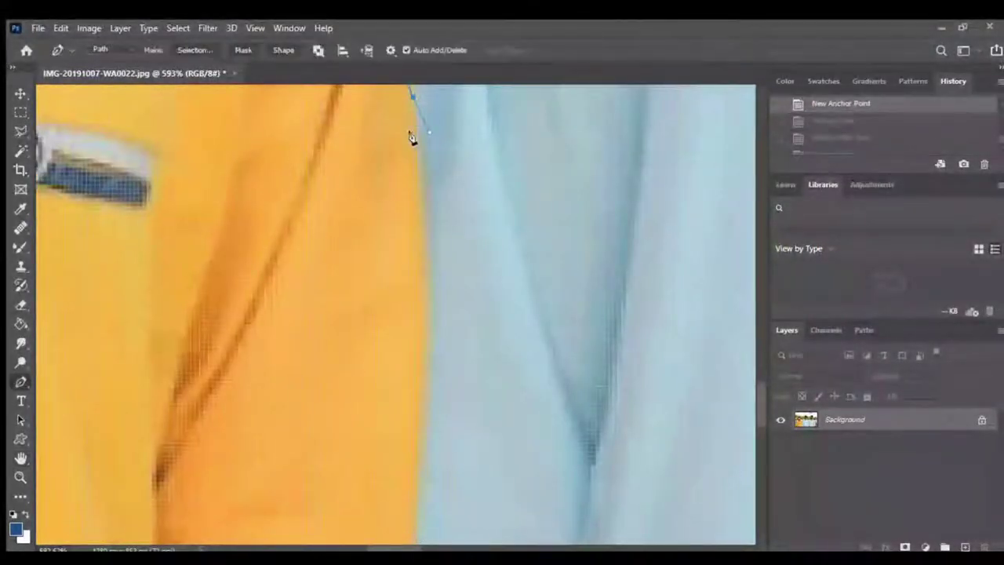
pyautogui.scroll(-3, 426, 291)
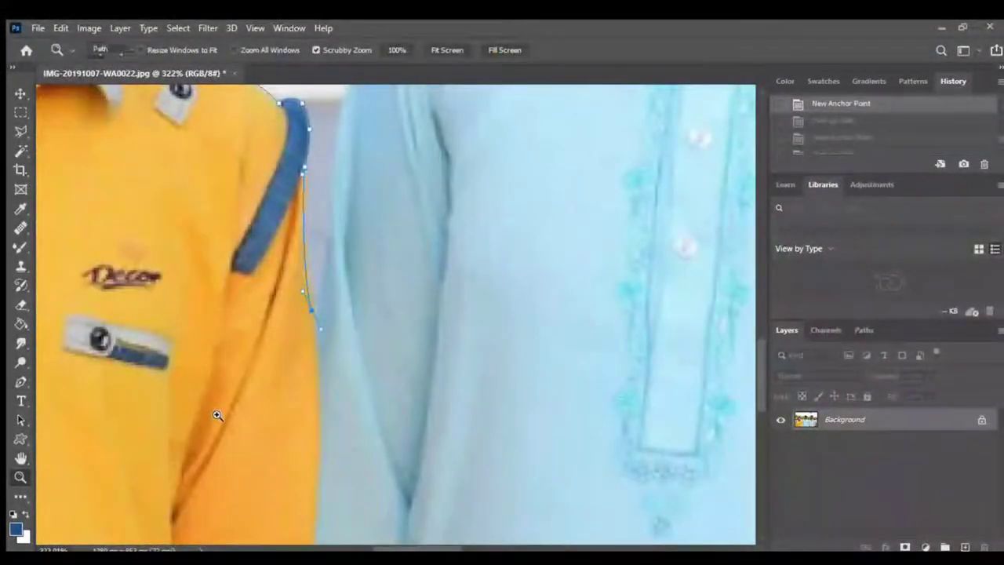
pyautogui.moveTo(283, 482); pyautogui.dragTo(310, 343)
pyautogui.click(341, 377)
pyautogui.click(343, 476)
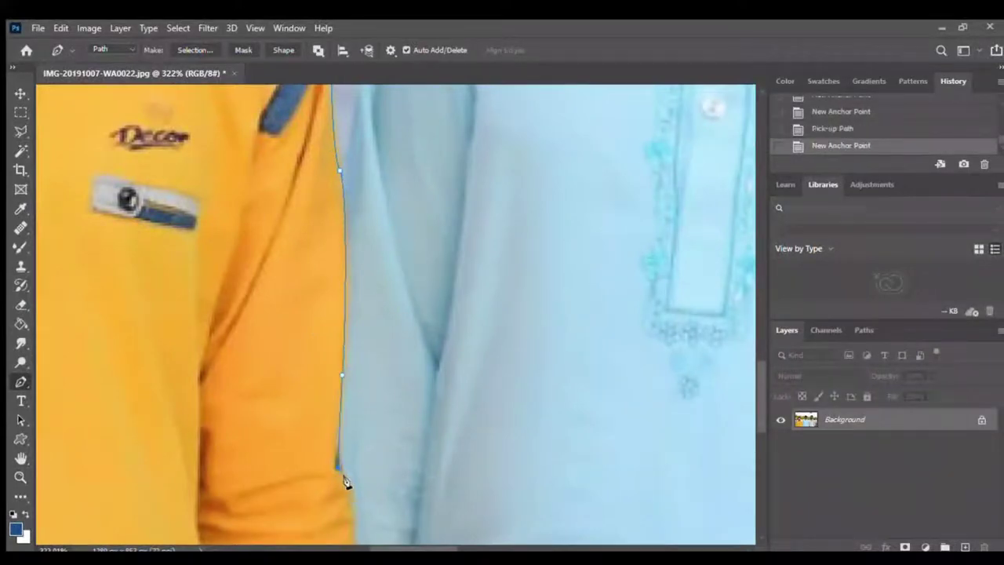
pyautogui.moveTo(340, 489); pyautogui.dragTo(348, 202)
pyautogui.click(364, 247)
pyautogui.click(361, 308)
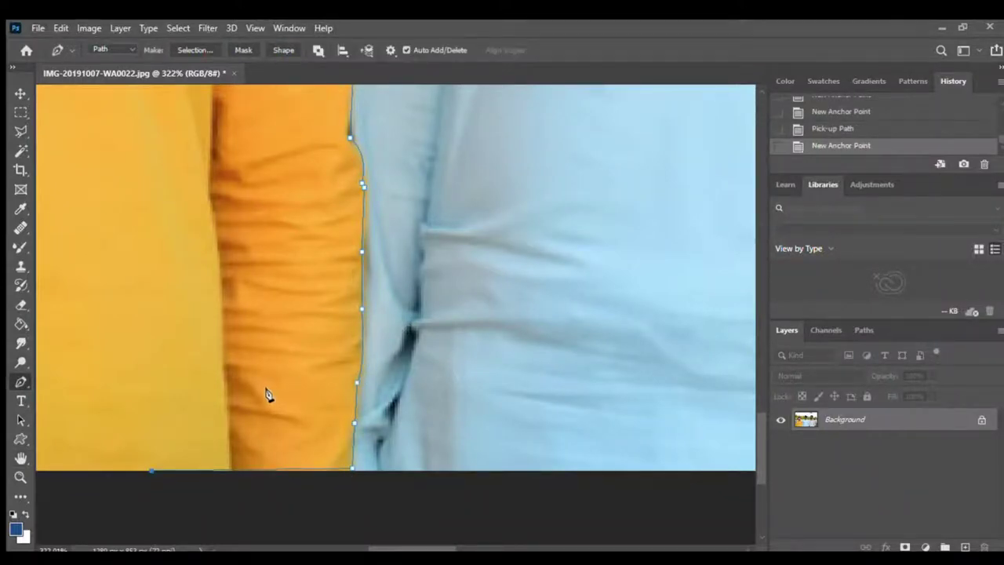
# - Trace the shirt edge along the green gap between arm and torso
pyautogui.moveTo(266, 395); pyautogui.dragTo(684, 377)
pyautogui.click(135, 418)
pyautogui.moveTo(307, 410); pyautogui.dragTo(550, 410)
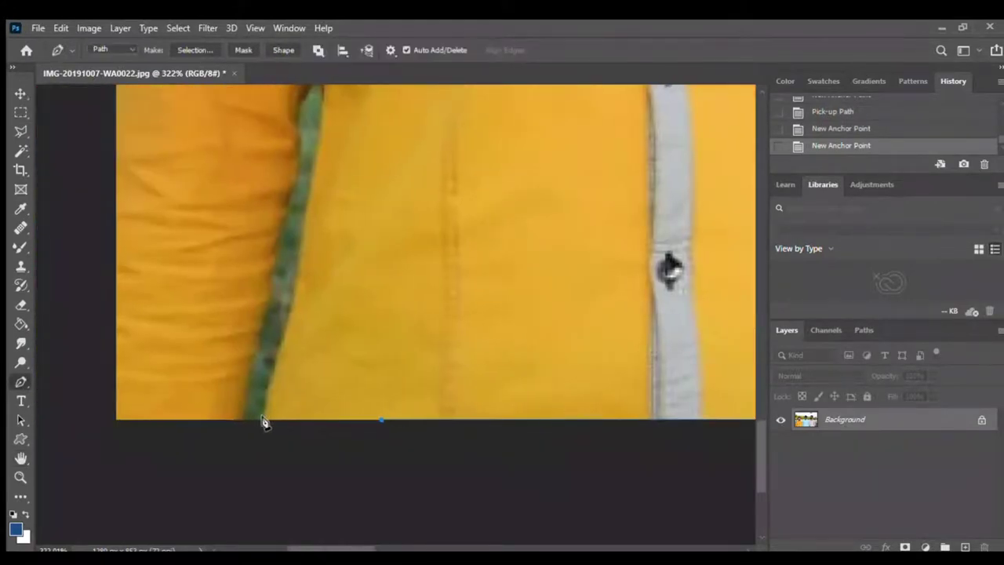
pyautogui.keyDown('ctrl'); pyautogui.click(297, 309); pyautogui.keyUp('ctrl')
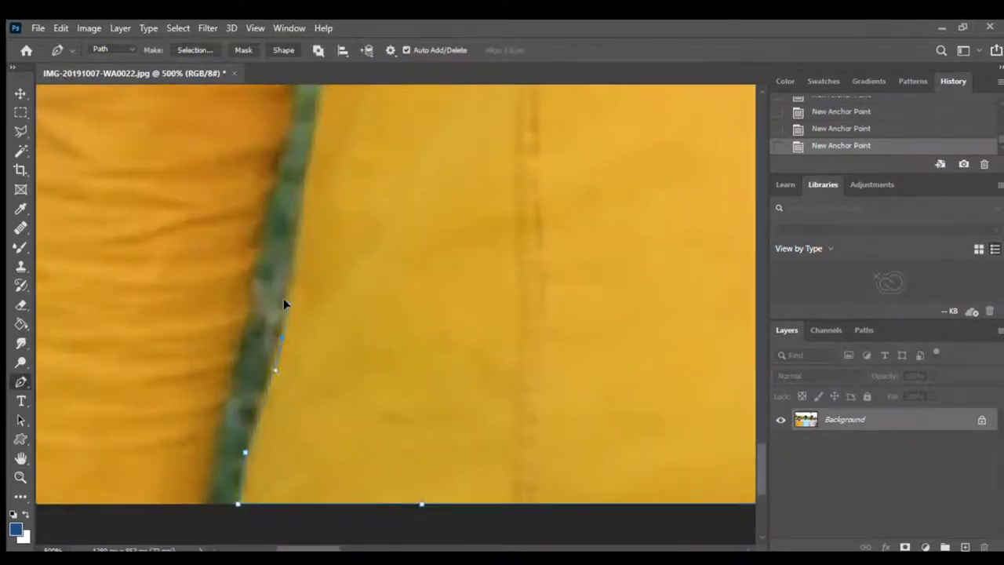
pyautogui.moveTo(324, 125); pyautogui.dragTo(237, 398)
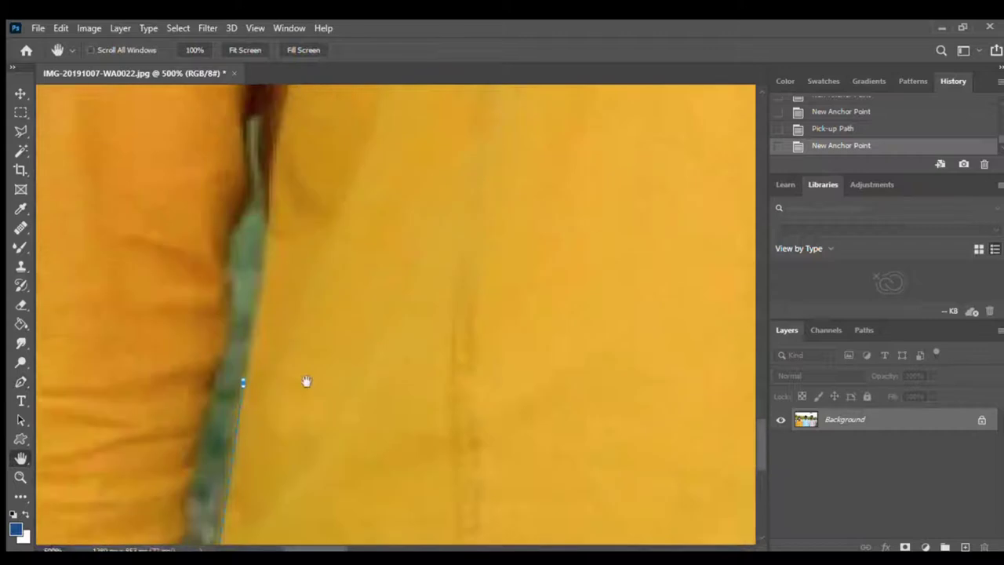
pyautogui.click(243, 290)
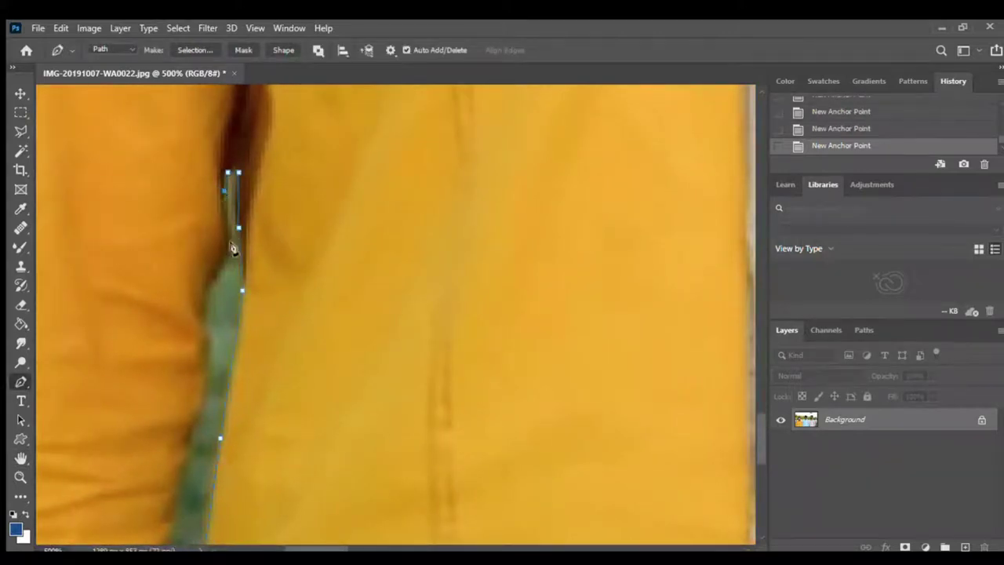
pyautogui.click(232, 256)
pyautogui.click(209, 294)
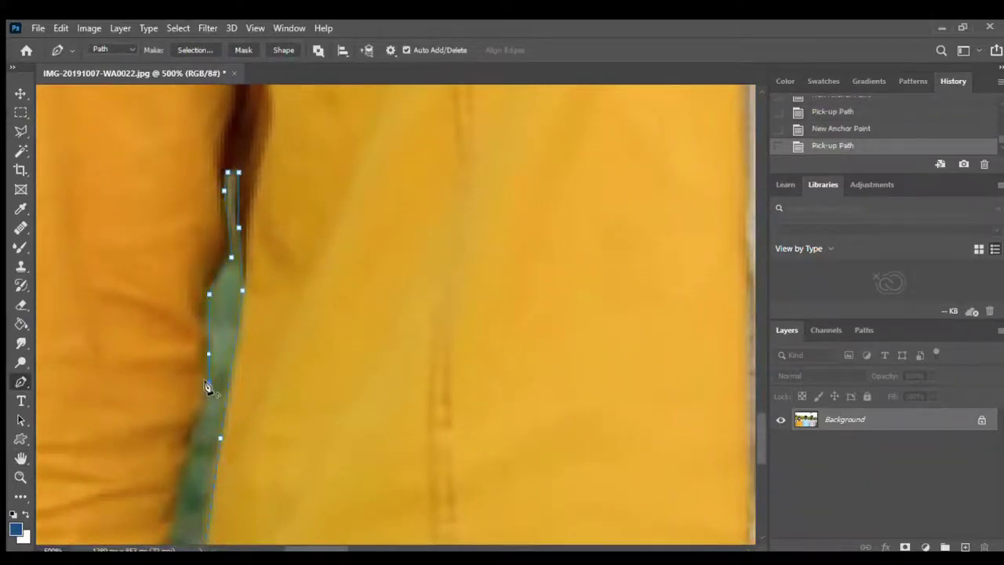
pyautogui.moveTo(208, 387); pyautogui.dragTo(267, 141)
pyautogui.click(275, 188)
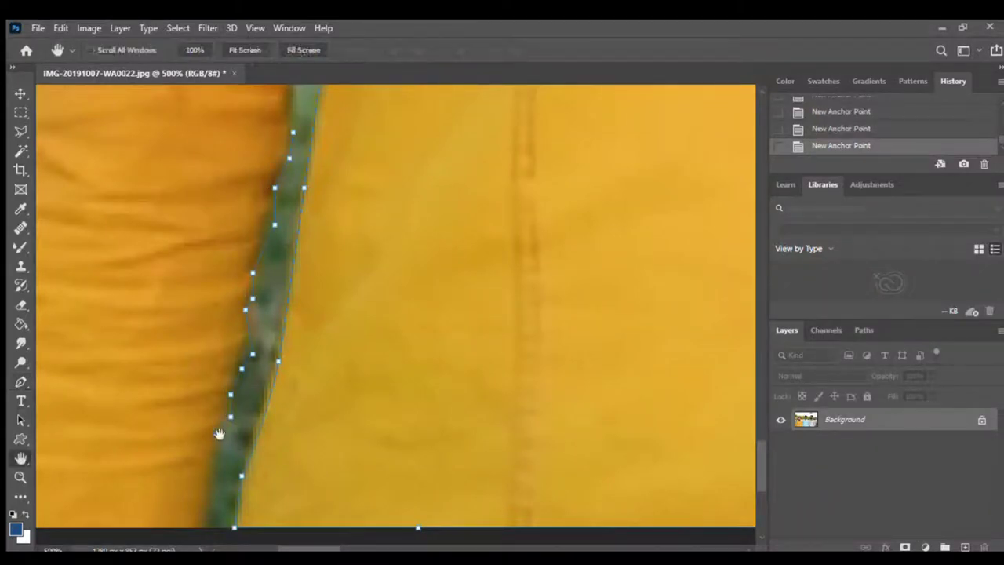
pyautogui.moveTo(226, 420); pyautogui.dragTo(288, 254)
# - Add anchors up the shirt's left edge
pyautogui.moveTo(66, 364); pyautogui.dragTo(307, 480)
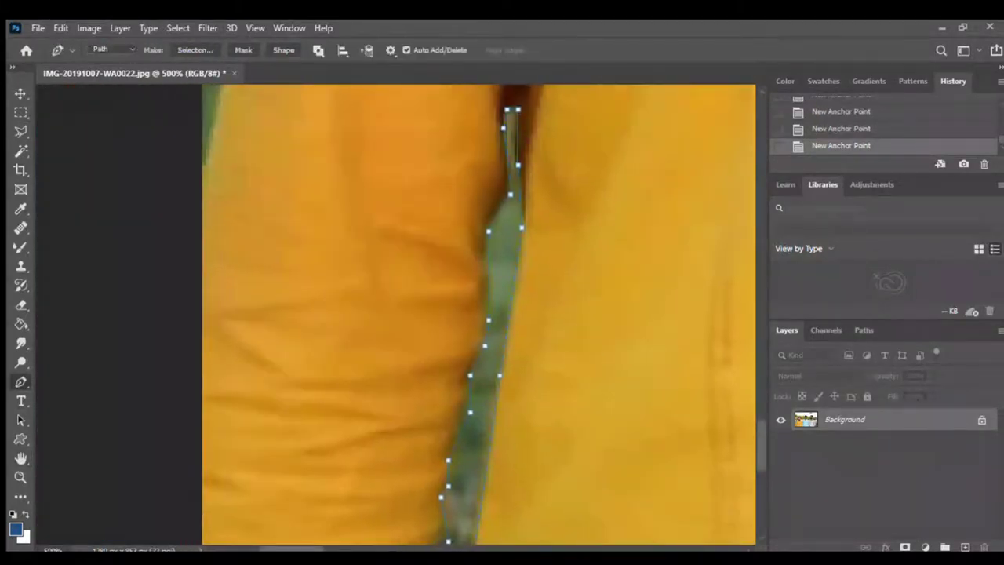
pyautogui.moveTo(292, 136); pyautogui.dragTo(175, 437)
pyautogui.click(116, 344)
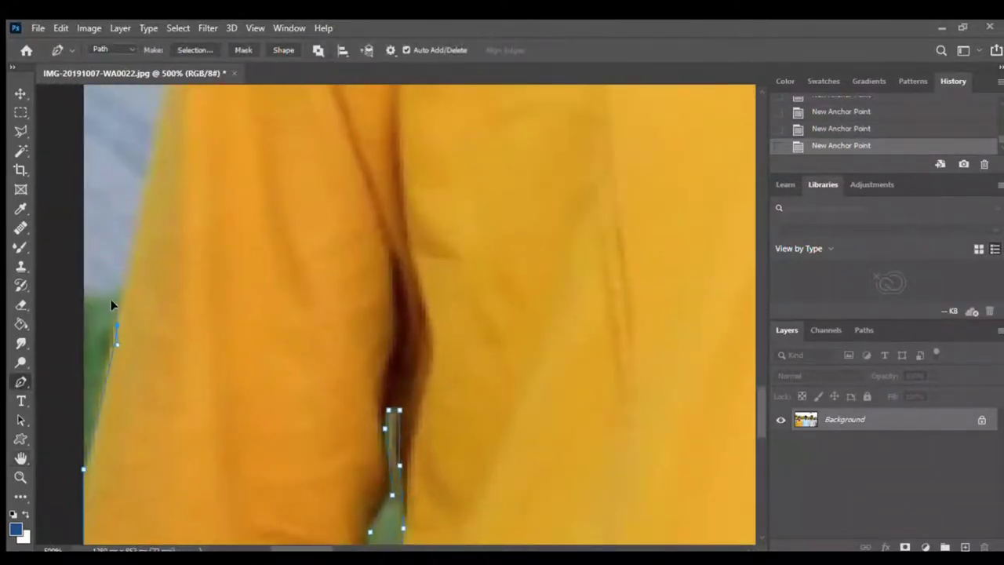
pyautogui.click(149, 181)
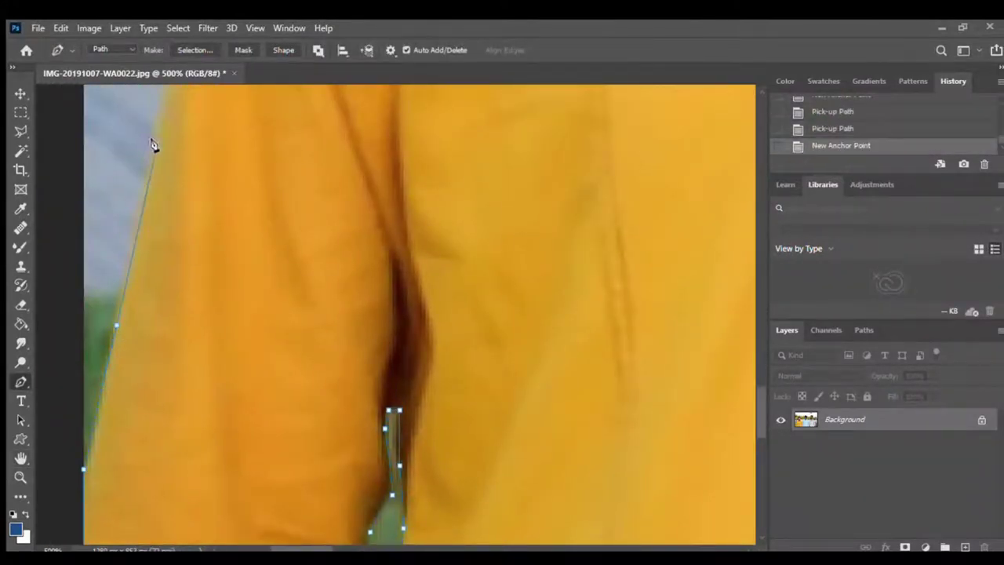
# - Extend the path up the left edge onto the shoulder, undoing one misplaced anchor
pyautogui.moveTo(197, 150); pyautogui.dragTo(131, 232)
pyautogui.click(141, 247)
pyautogui.click(163, 128)
pyautogui.moveTo(175, 89)
pyautogui.mouseDown()
pyautogui.moveTo(202, 116)
pyautogui.moveTo(149, 382)
pyautogui.mouseUp()
pyautogui.click(196, 112)
pyautogui.click(125, 324)
pyautogui.click(242, 268)
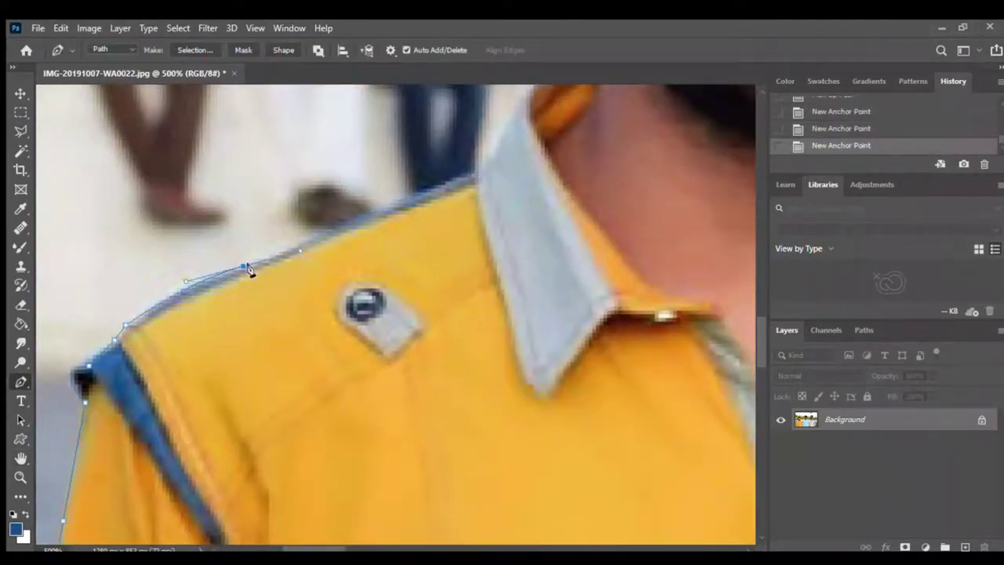
pyautogui.click(248, 267)
pyautogui.click(363, 223)
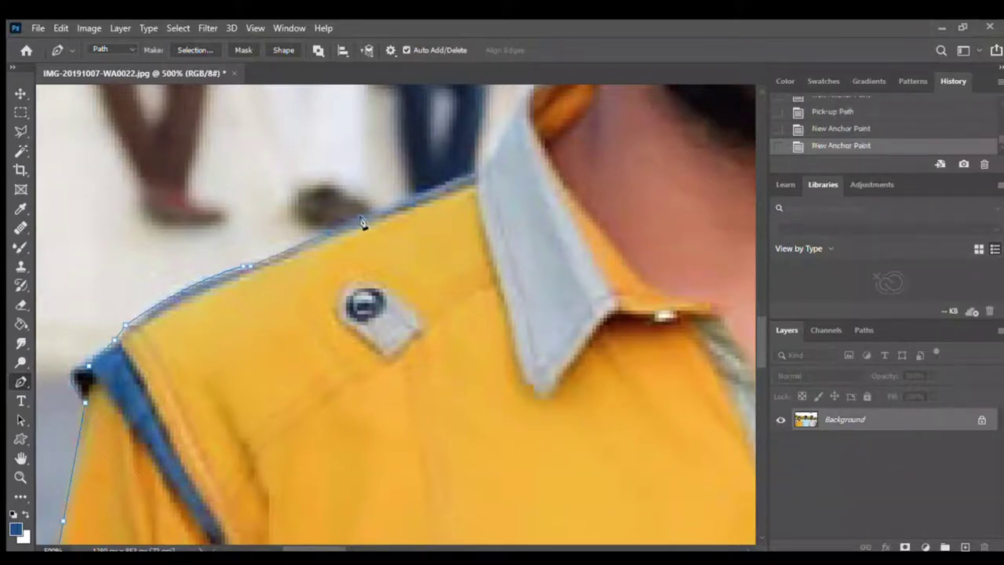
pyautogui.hotkey('ctrl', 'z')
# - Curve the path around the collar, up the neck and beard to the ear top
pyautogui.click(473, 177)
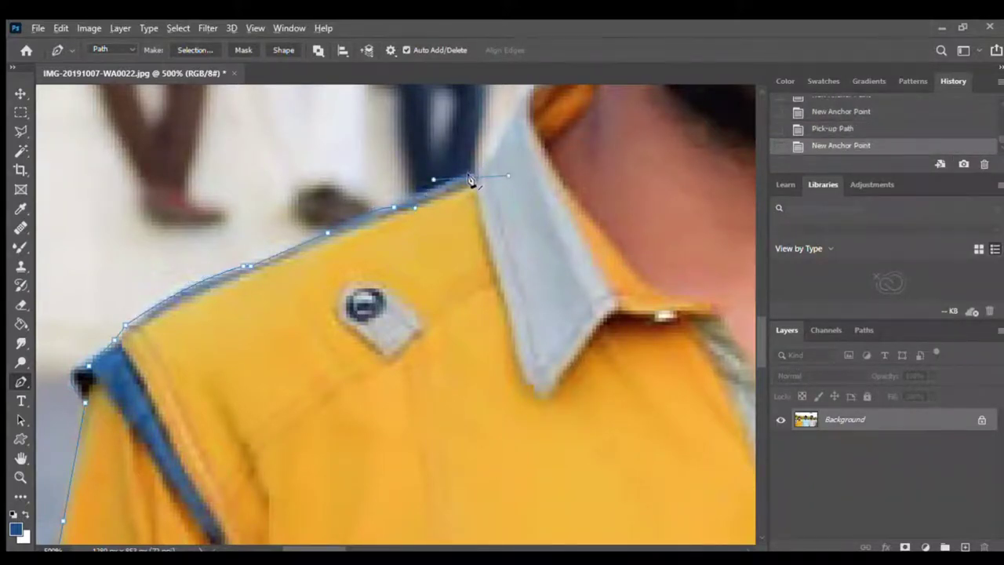
pyautogui.moveTo(521, 88)
pyautogui.mouseDown()
pyautogui.moveTo(404, 359)
pyautogui.moveTo(416, 363)
pyautogui.mouseUp()
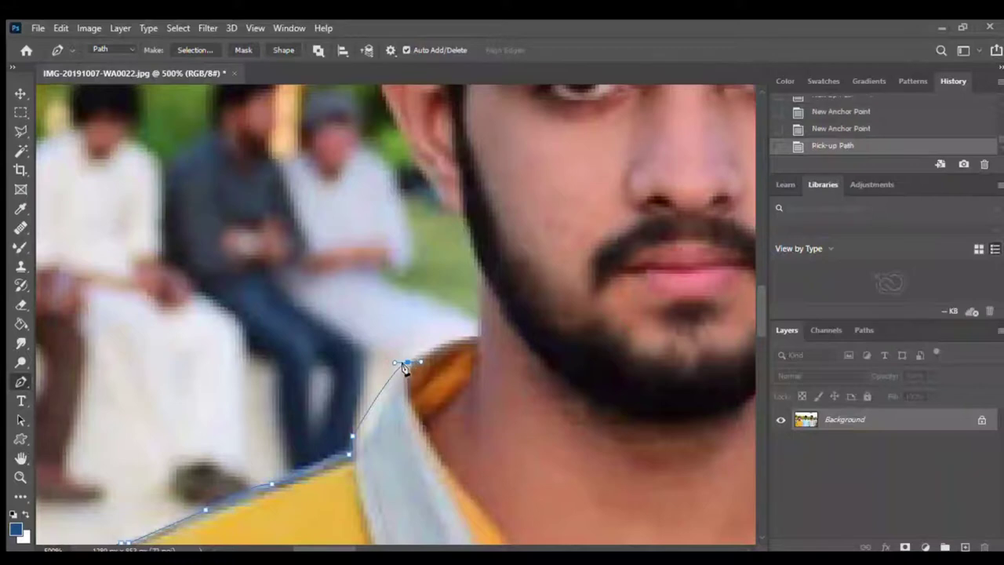
pyautogui.click(475, 338)
pyautogui.click(481, 269)
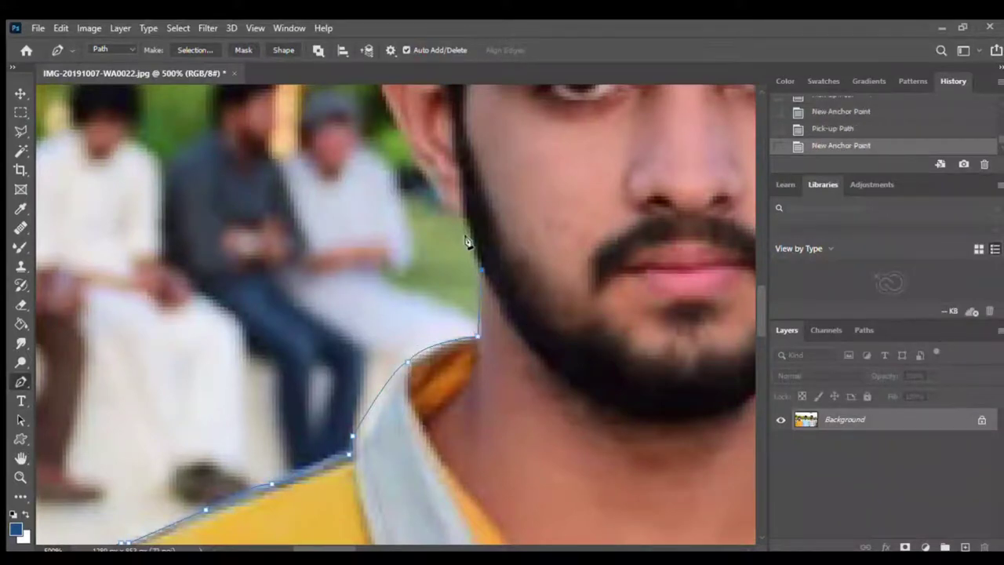
pyautogui.click(430, 184)
pyautogui.moveTo(452, 181); pyautogui.dragTo(440, 344)
pyautogui.click(370, 253)
pyautogui.moveTo(392, 199); pyautogui.dragTo(433, 198)
# - Zoom to the top of the head and place the final hair anchors to close the path
pyautogui.press('z')
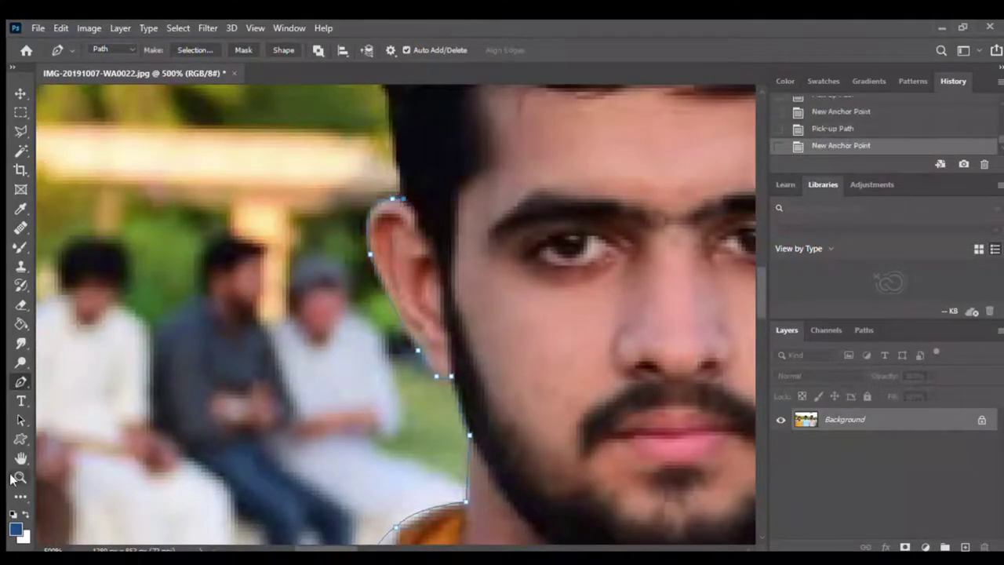
pyautogui.moveTo(394, 228); pyautogui.dragTo(210, 527)
pyautogui.click(210, 530)
pyautogui.press('p')
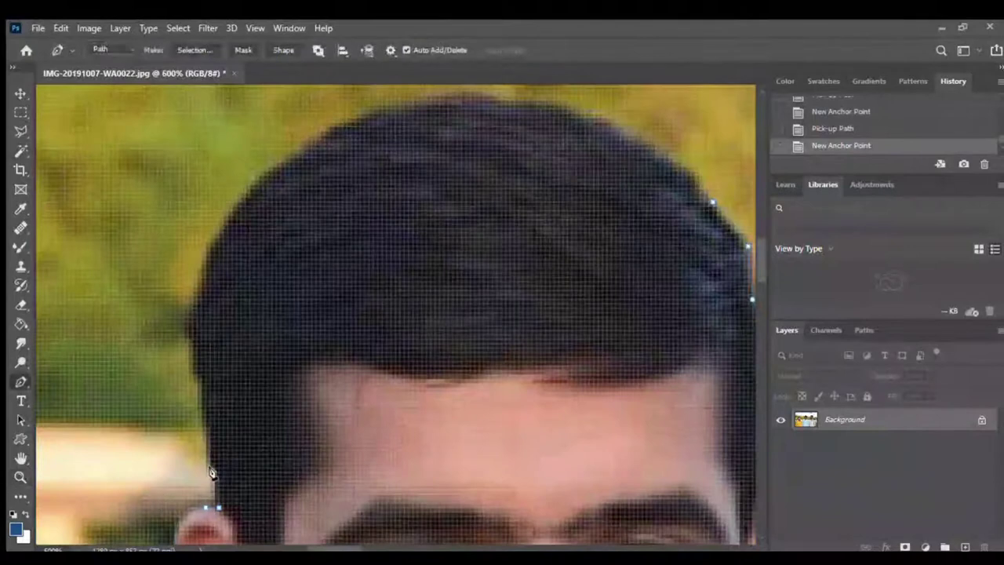
pyautogui.click(192, 370)
pyautogui.click(192, 343)
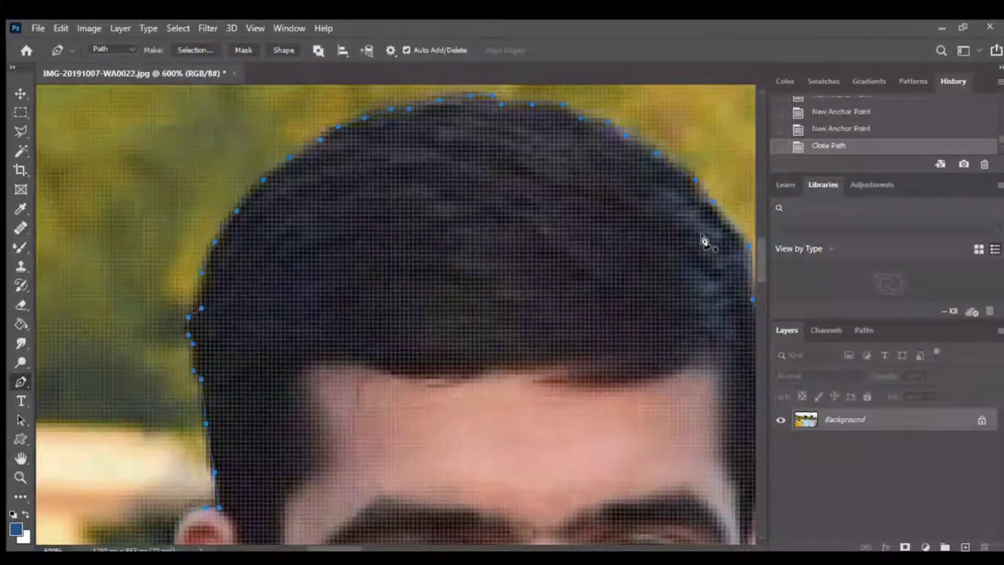
# - Zoom out so the whole group photo fills the window
pyautogui.click(19, 477)
pyautogui.moveTo(527, 237); pyautogui.dragTo(390, 357)
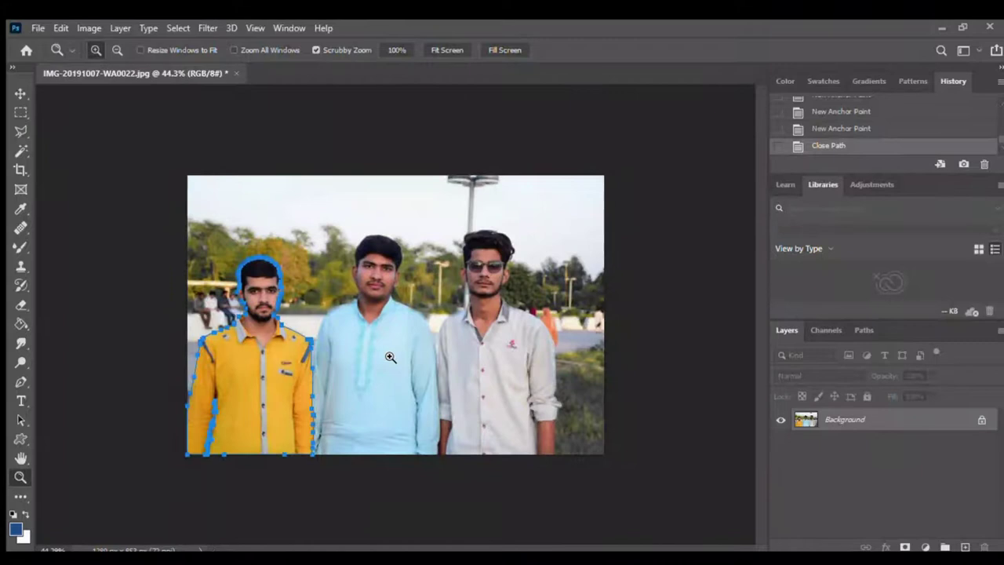
pyautogui.moveTo(381, 351); pyautogui.dragTo(404, 345)
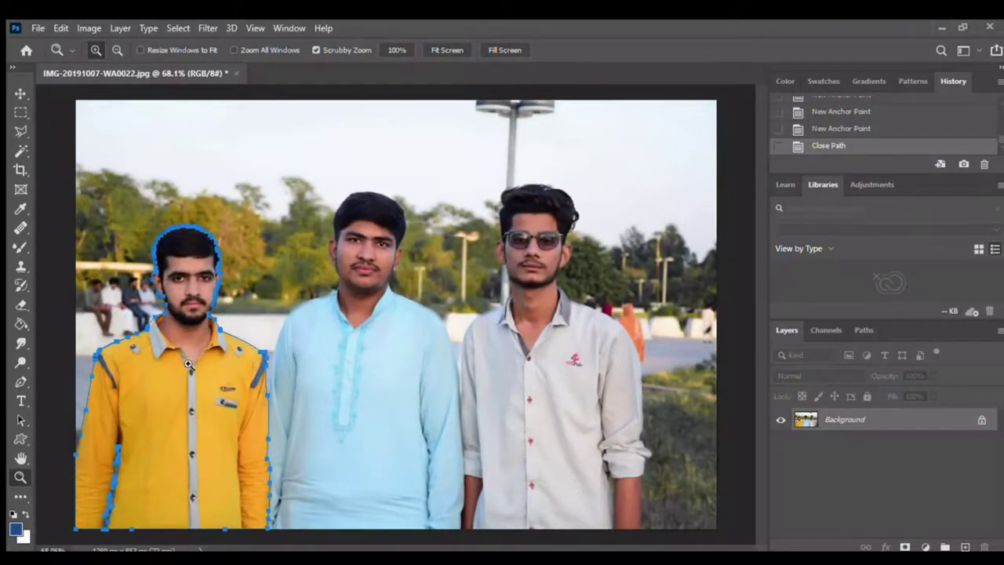
# - Add a vector mask to Layer 0 from the closed path, hiding everything but the man
pyautogui.click(20, 94)
pyautogui.click(906, 547)
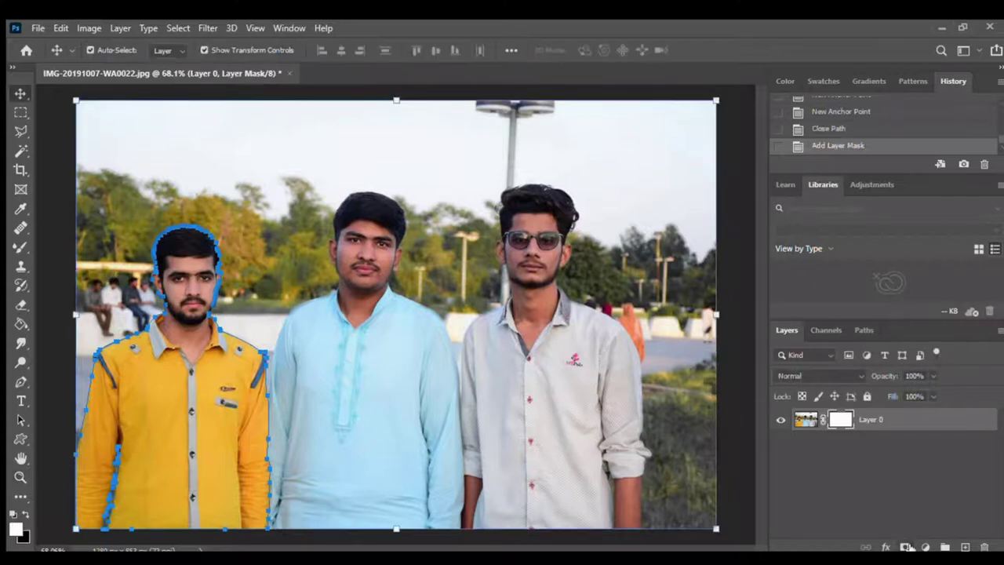
pyautogui.click(906, 547)
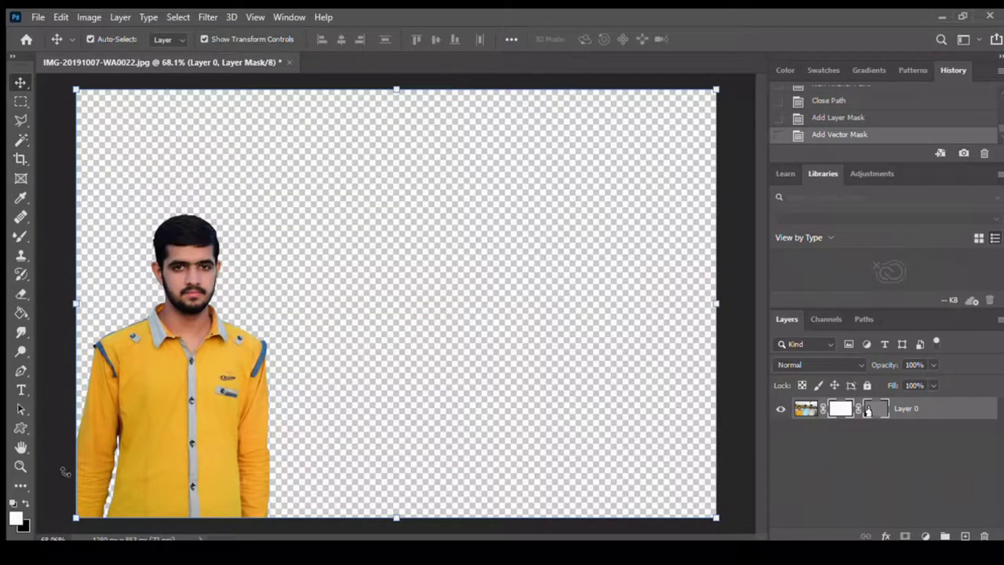
pyautogui.click(15, 469)
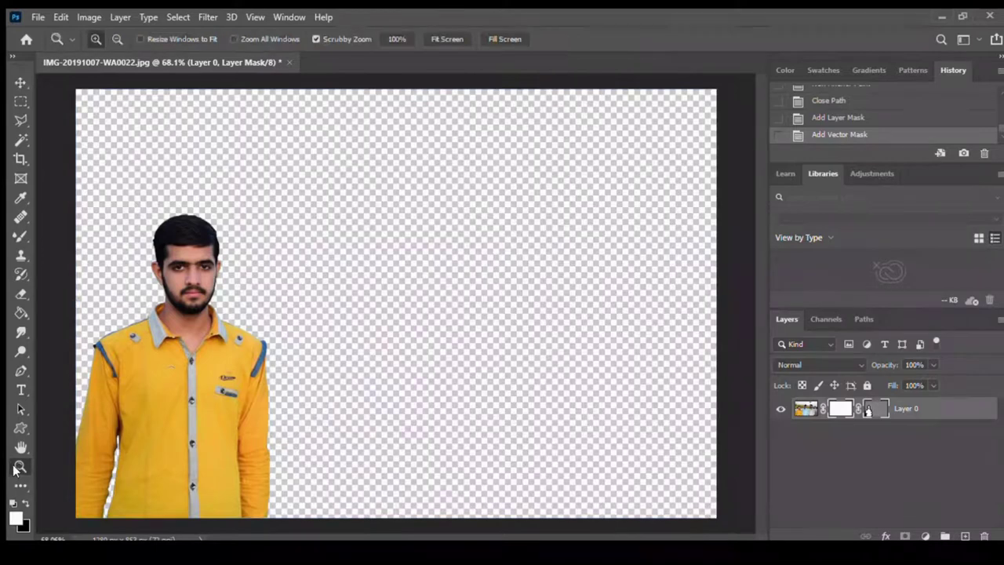
pyautogui.click(197, 226)
pyautogui.click(198, 227)
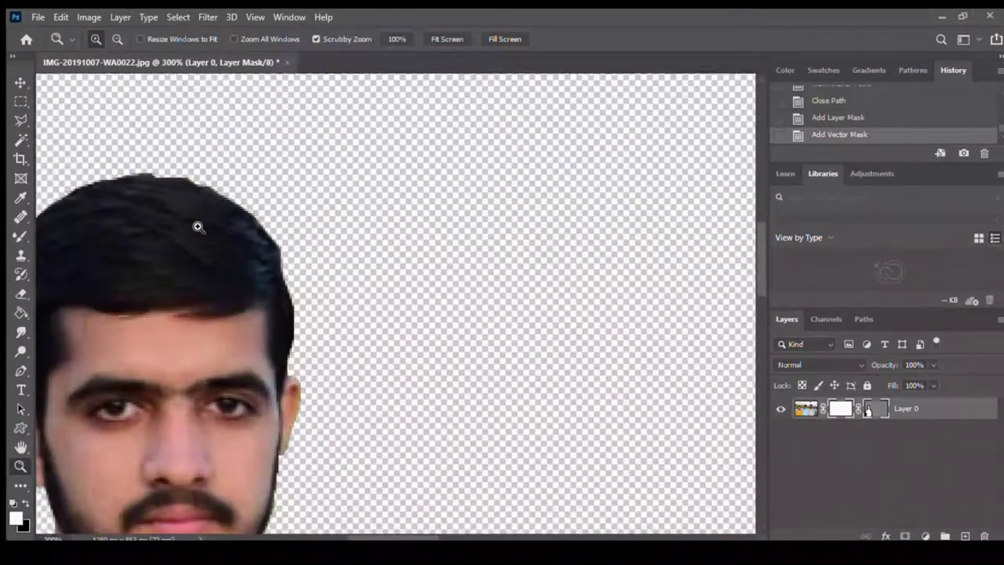
pyautogui.click(198, 227)
pyautogui.moveTo(207, 323)
pyautogui.mouseDown()
pyautogui.moveTo(384, 379)
pyautogui.moveTo(265, 406)
pyautogui.mouseUp()
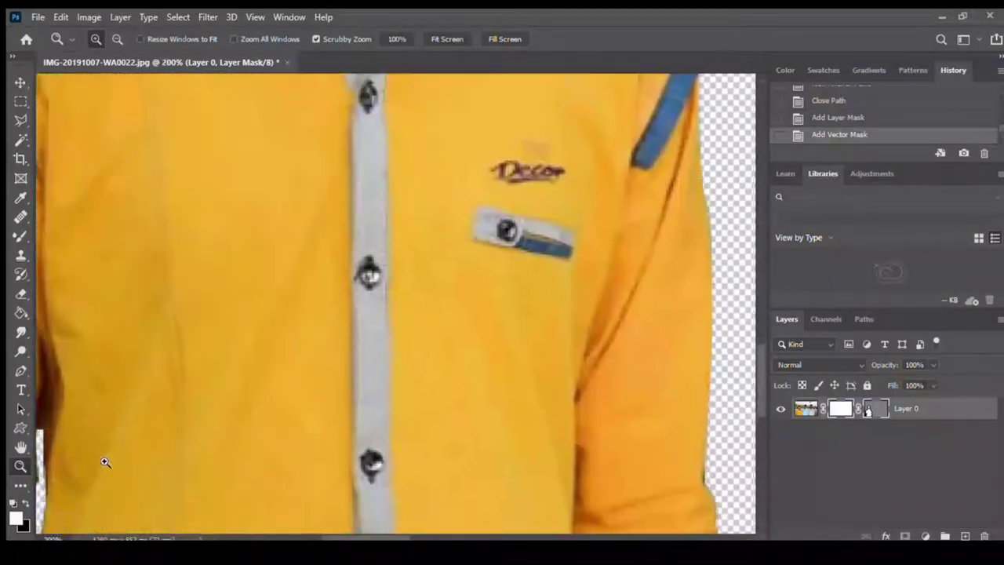
pyautogui.moveTo(105, 462)
pyautogui.mouseDown()
pyautogui.moveTo(224, 410)
pyautogui.moveTo(79, 468)
pyautogui.mouseUp()
pyautogui.press('h')
pyautogui.moveTo(278, 258); pyautogui.dragTo(338, 355)
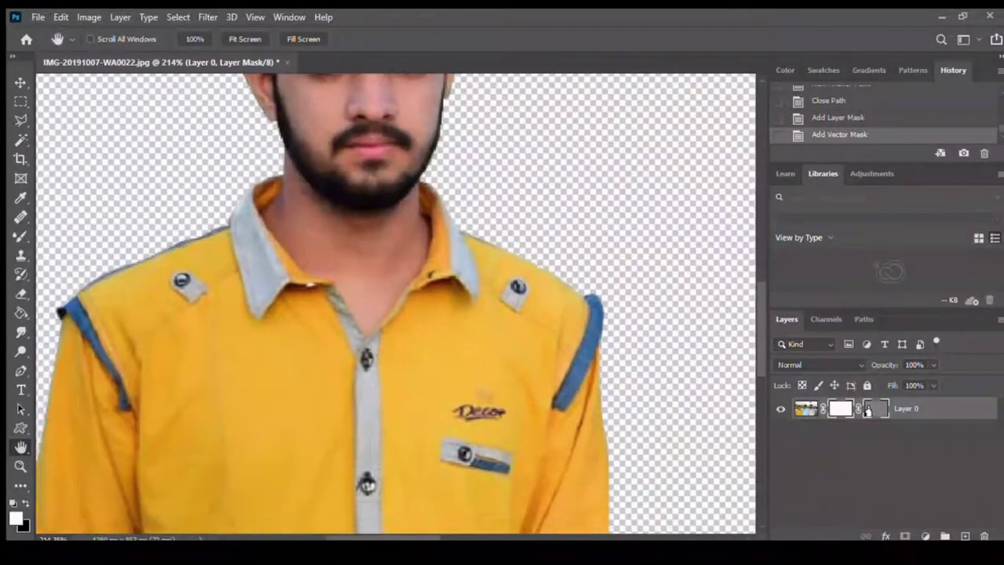
pyautogui.moveTo(366, 285)
pyautogui.mouseDown()
pyautogui.moveTo(292, 531)
pyautogui.moveTo(346, 516)
pyautogui.mouseUp()
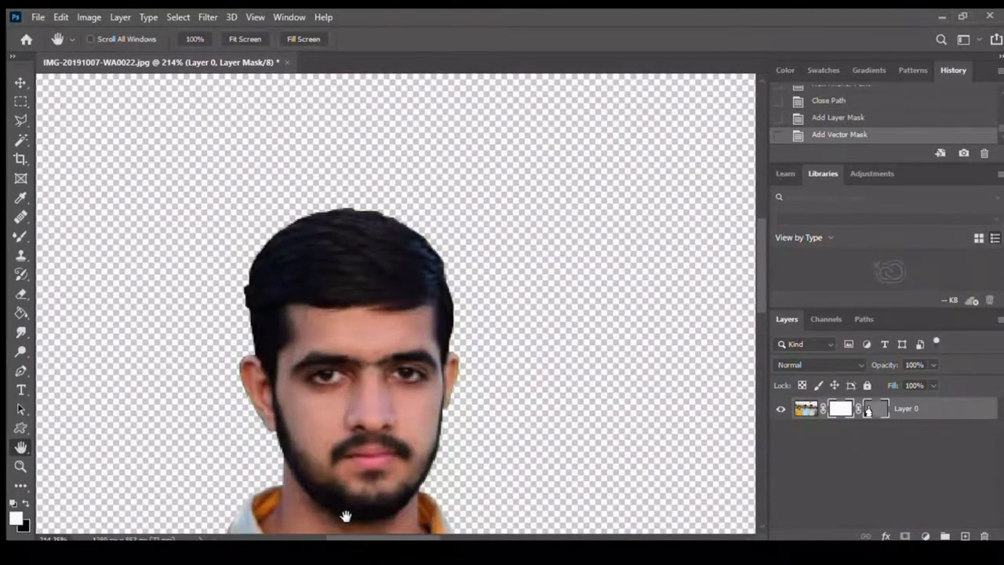